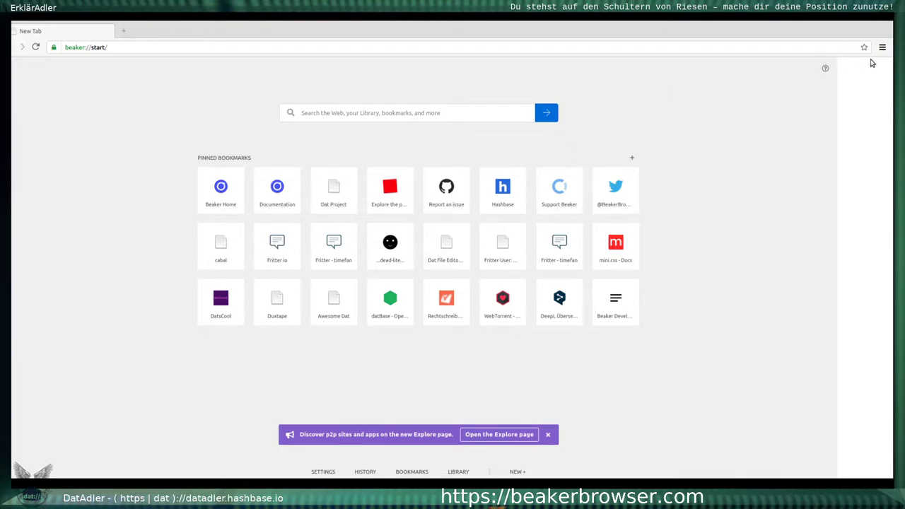
Create a new empty project and title it "datadlerDocument"
{"action": "left_click", "coordinate": [524, 471]}
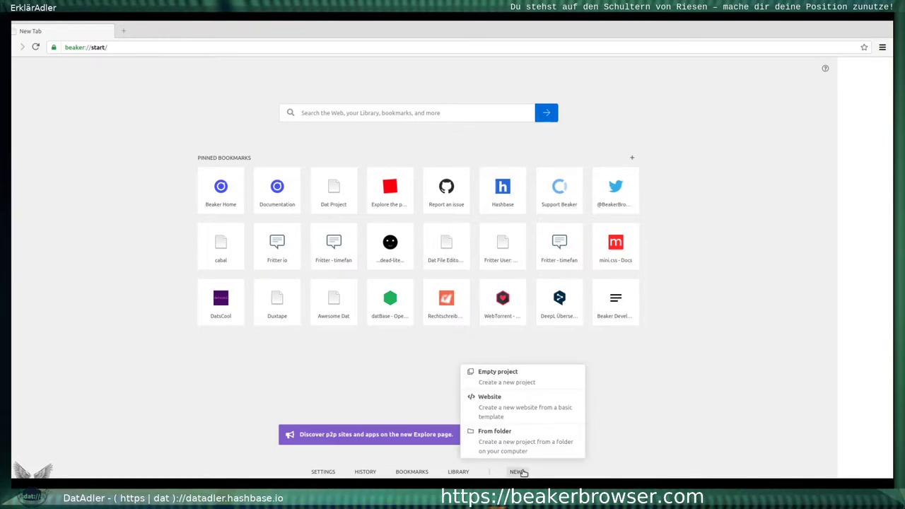
{"action": "left_click", "coordinate": [542, 381]}
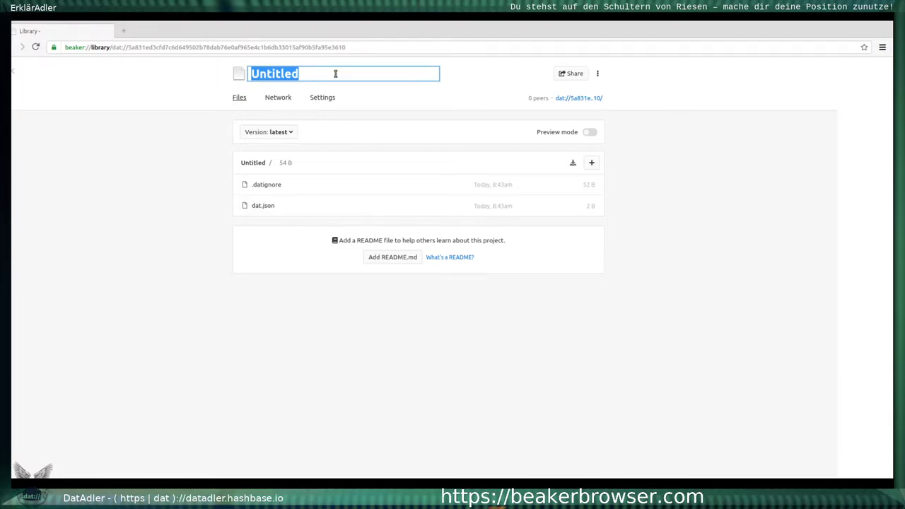
{"action": "type", "text": "data"}
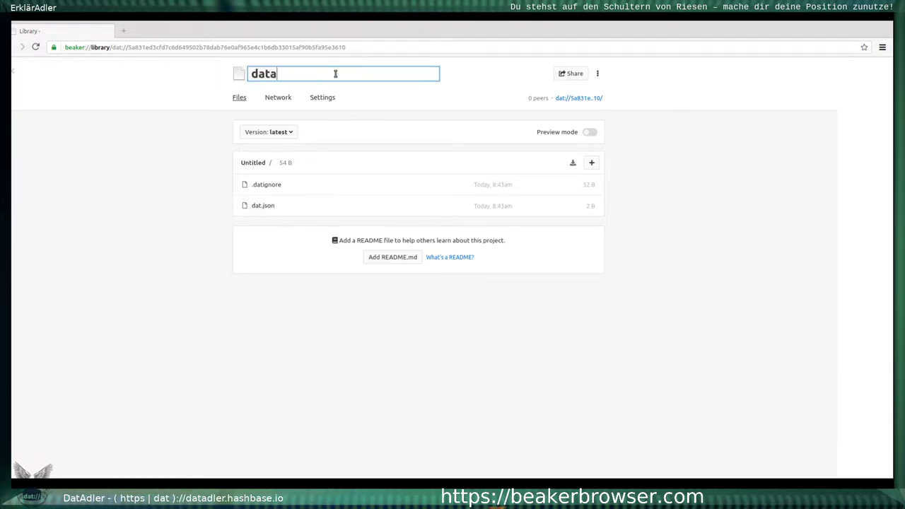
{"action": "type", "text": "dlerDocument"}
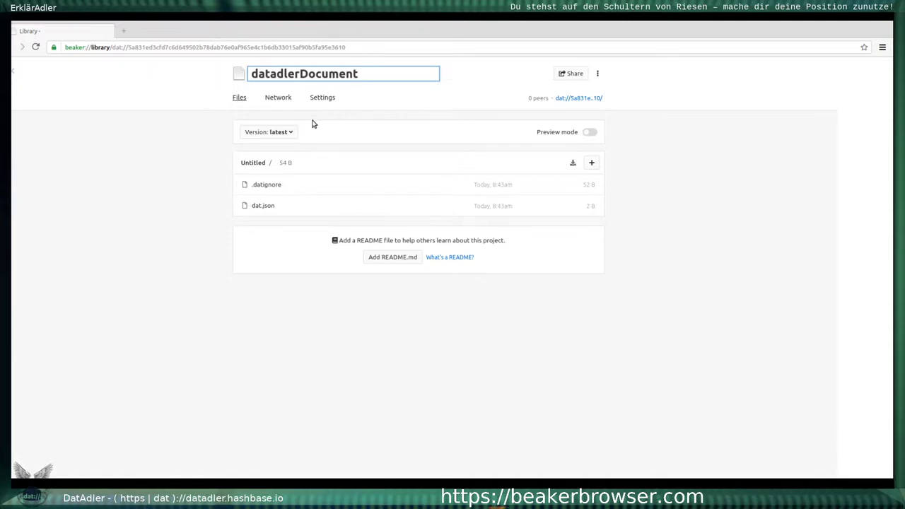
{"action": "left_click", "coordinate": [426, 113]}
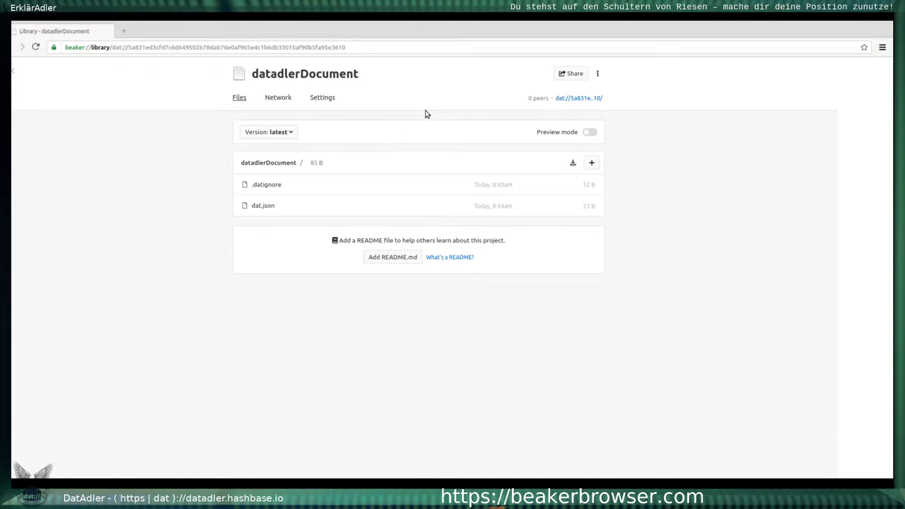
Import the PDF document from the computer into the datadlerDocument project
{"action": "left_click", "coordinate": [590, 163]}
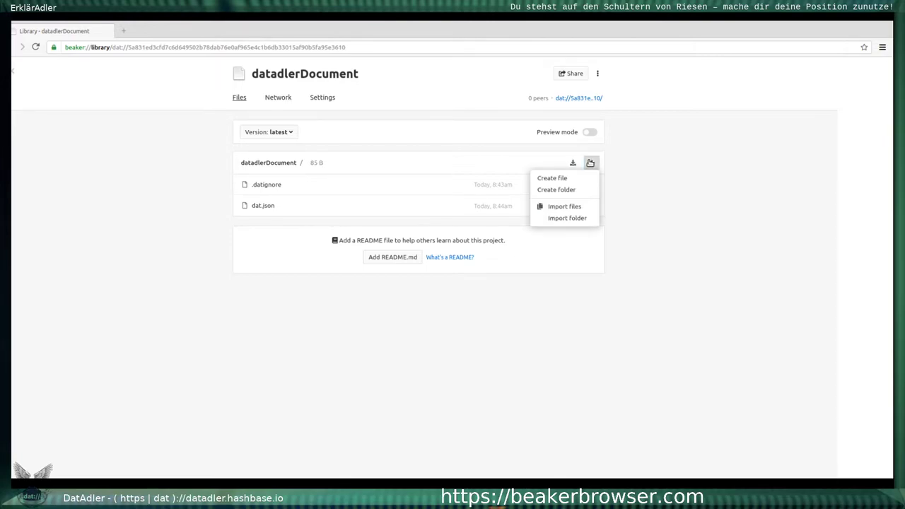
{"action": "left_click", "coordinate": [564, 207]}
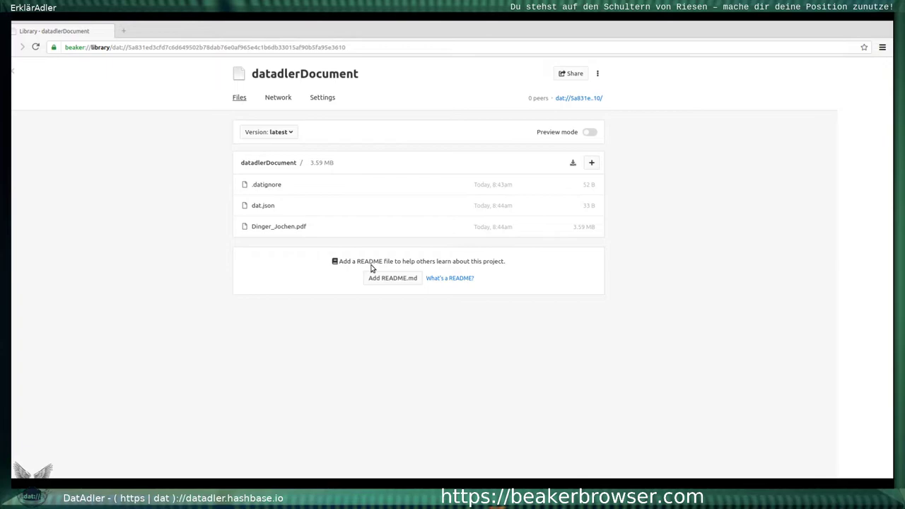
Open the project's dat:// address, try to open the PDF from its file listing, and return to the listing
{"action": "left_click", "coordinate": [588, 99]}
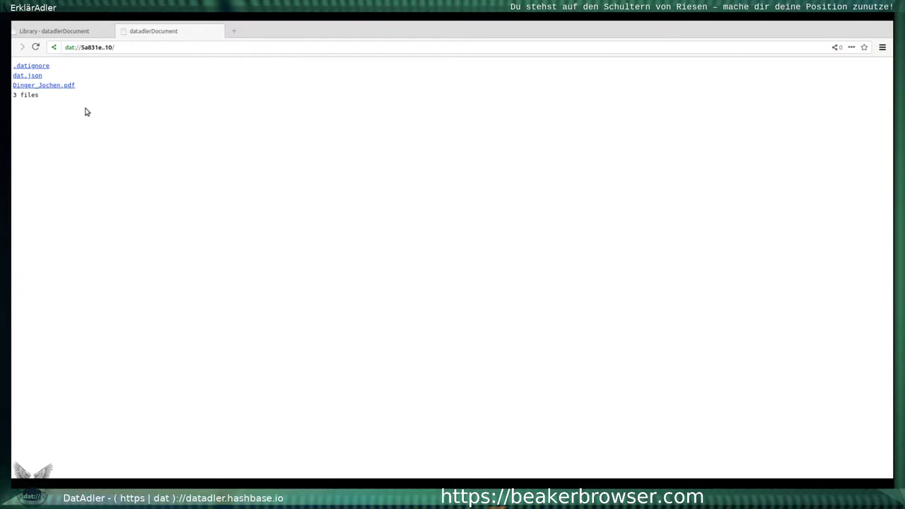
{"action": "left_click", "coordinate": [71, 85]}
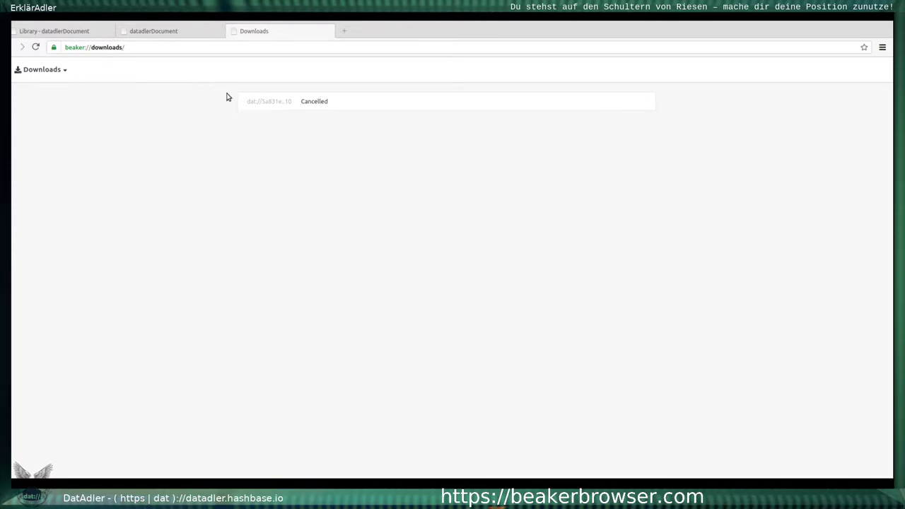
{"action": "left_click", "coordinate": [178, 33]}
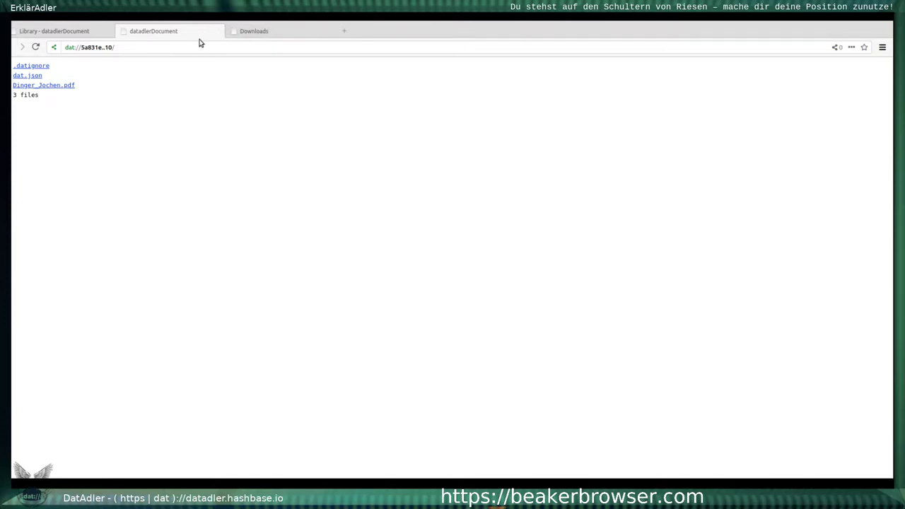
Reveal the full dat:// address and sharing information of the datadlerDocument page, and bookmark the page
{"action": "left_click", "coordinate": [151, 46]}
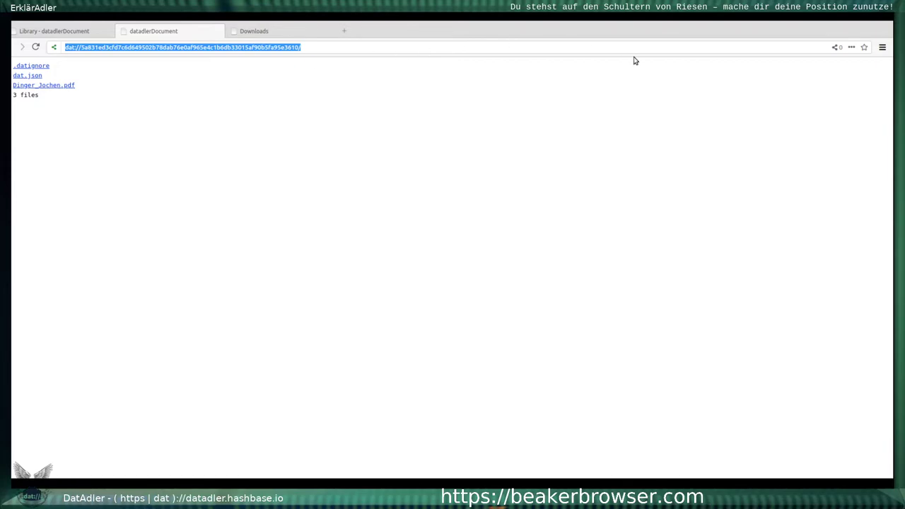
{"action": "left_click", "coordinate": [838, 50]}
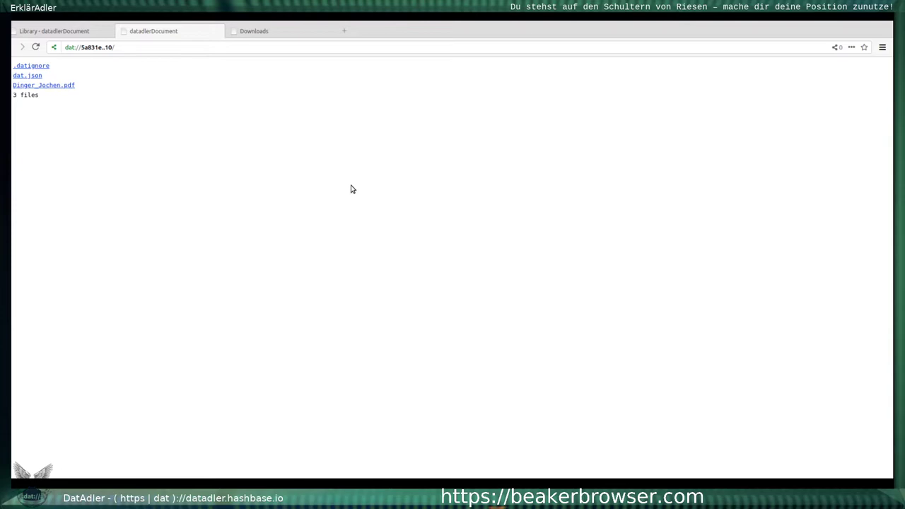
{"action": "left_click", "coordinate": [864, 48]}
Return to the library overview and create a new website from the basic template
{"action": "left_click", "coordinate": [68, 33]}
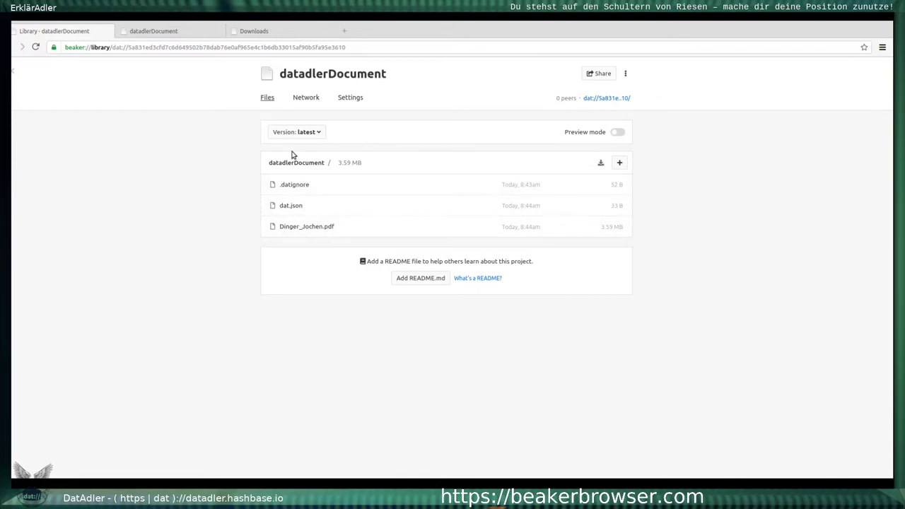
{"action": "left_click", "coordinate": [162, 32]}
{"action": "left_click", "coordinate": [16, 70]}
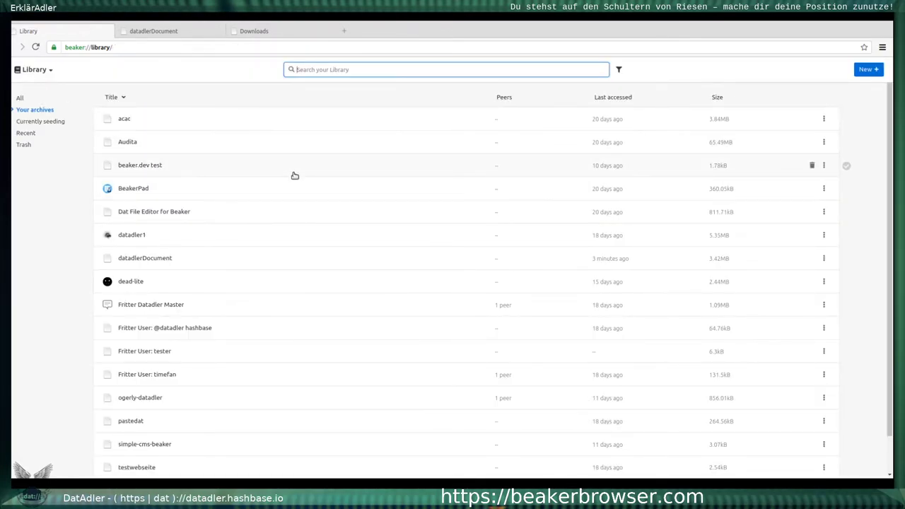
{"action": "left_click", "coordinate": [870, 71]}
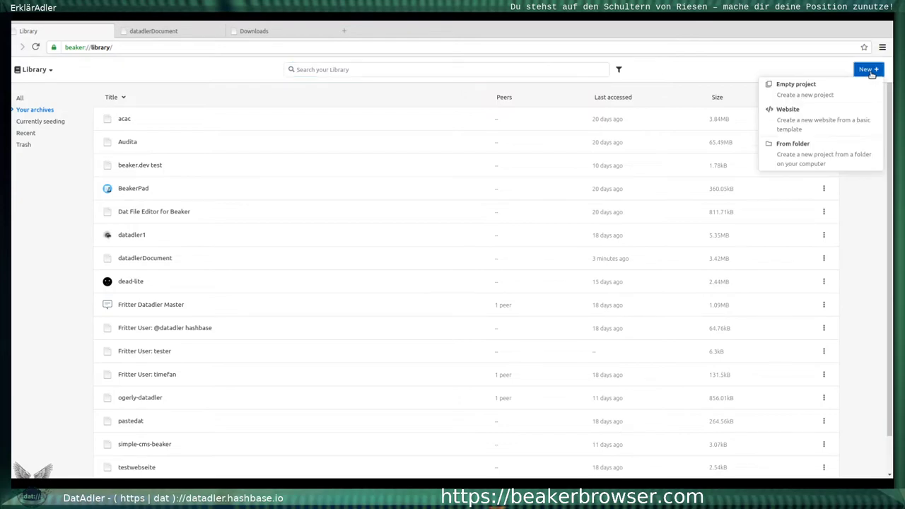
{"action": "left_click", "coordinate": [821, 129]}
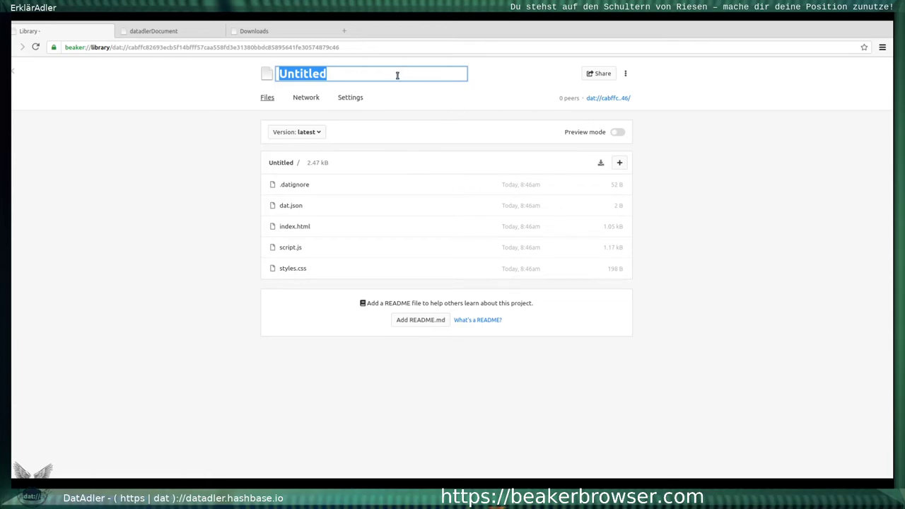
Title the new website project "datadlerTestWebsite"
{"action": "type", "text": "datadler"}
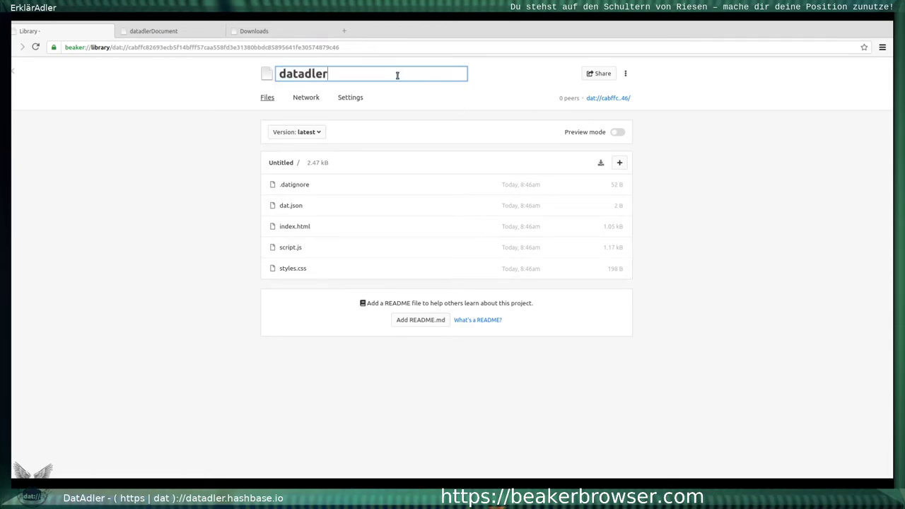
{"action": "type", "text": "TestWebse"}
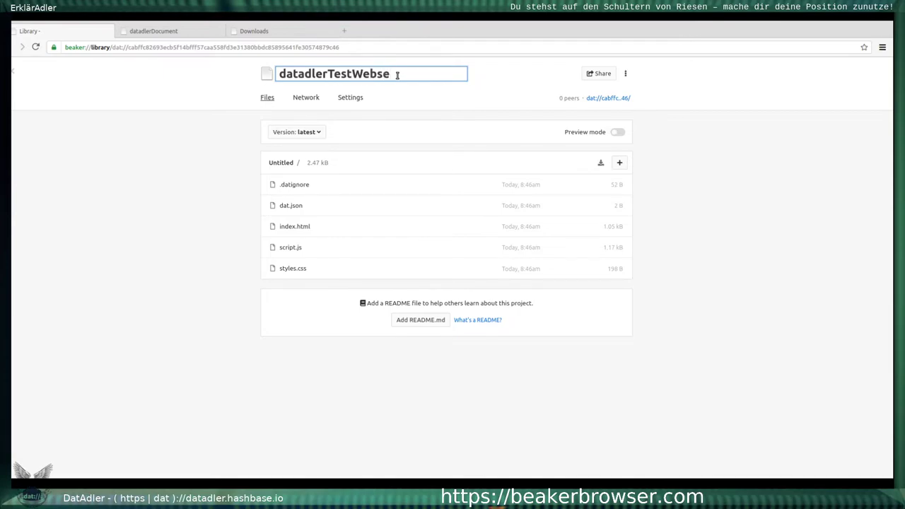
{"action": "type", "text": "ite"}
{"action": "key", "text": "BackSpace"}
{"action": "key", "text": "BackSpace"}
{"action": "key", "text": "BackSpace"}
{"action": "key", "text": "BackSpace"}
{"action": "type", "text": "ite"}
{"action": "left_click", "coordinate": [486, 97]}
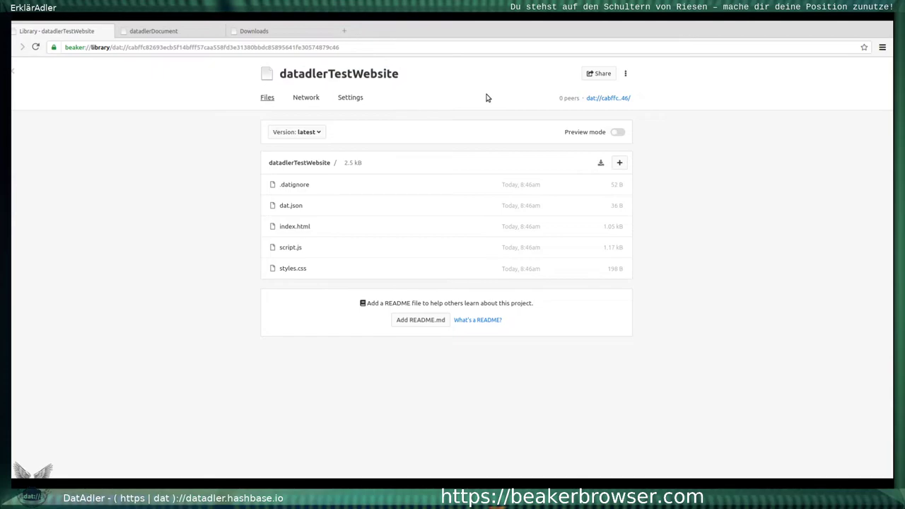
Change the h1 heading in the website's index.html to "Hello DatAdlerd!" and save the file
{"action": "left_click", "coordinate": [357, 227]}
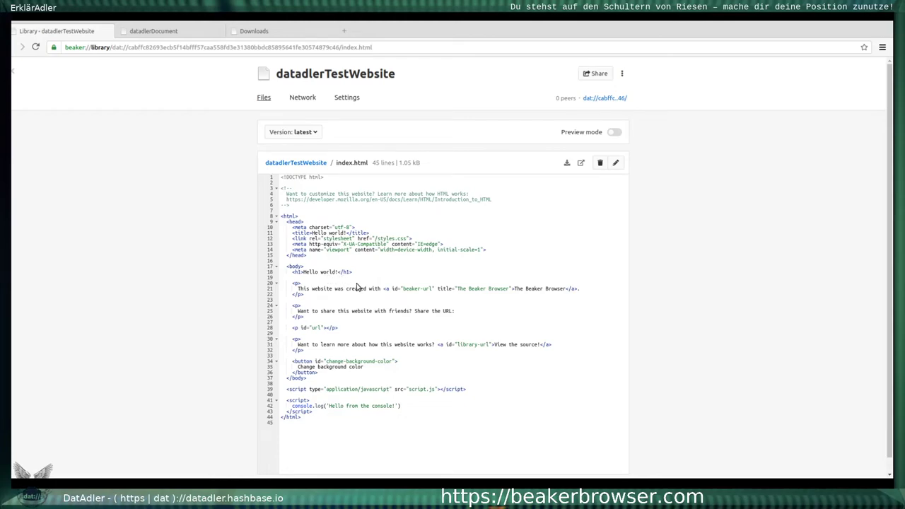
{"action": "left_click", "coordinate": [616, 163]}
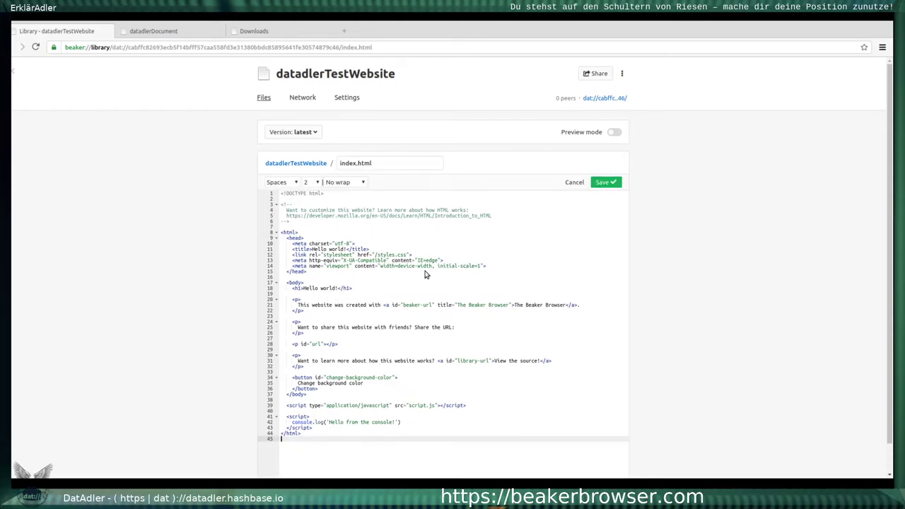
{"action": "left_click", "coordinate": [332, 288]}
{"action": "key", "text": "BackSpace"}
{"action": "key", "text": "BackSpace"}
{"action": "key", "text": "BackSpace"}
{"action": "key", "text": "BackSpace"}
{"action": "key", "text": "BackSpace"}
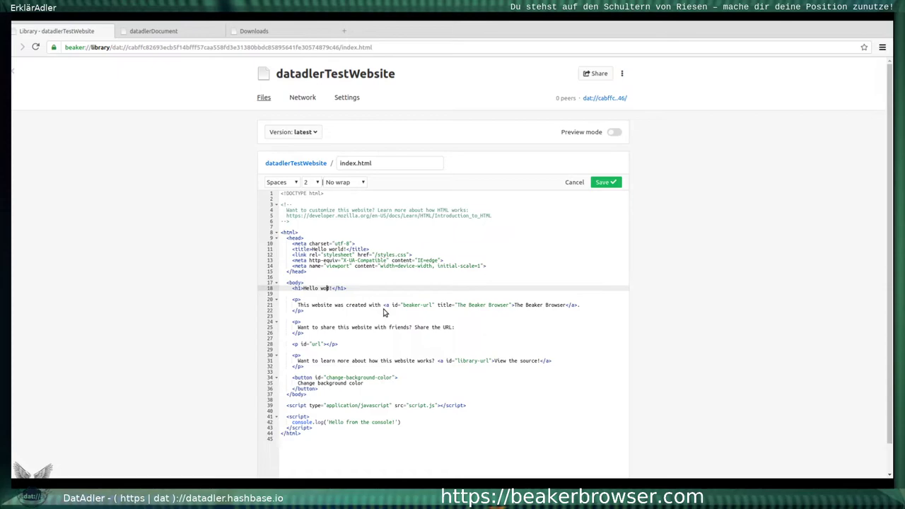
{"action": "type", "text": "DatAdler"}
{"action": "left_click", "coordinate": [606, 181]}
View the test website at its dat:// address, then look back through the Downloads, datadlerDocument and library pages
{"action": "left_click", "coordinate": [609, 101]}
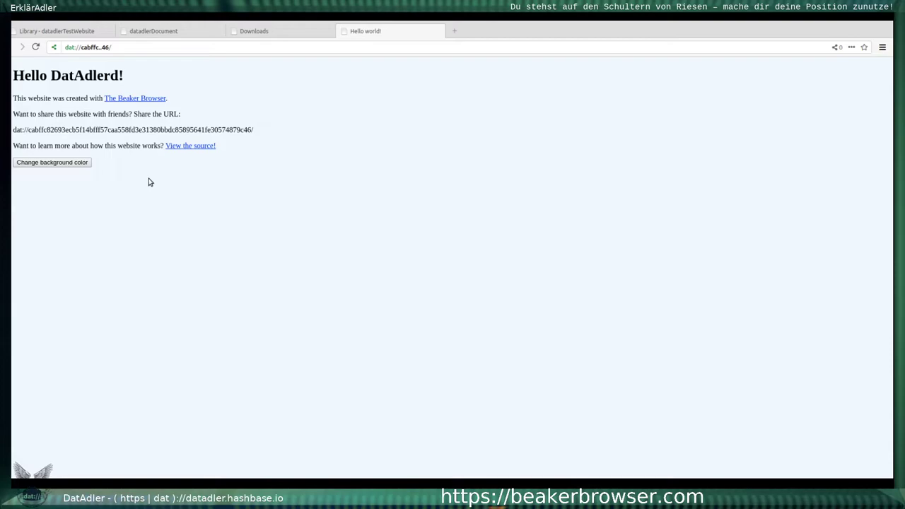
{"action": "left_click", "coordinate": [259, 35]}
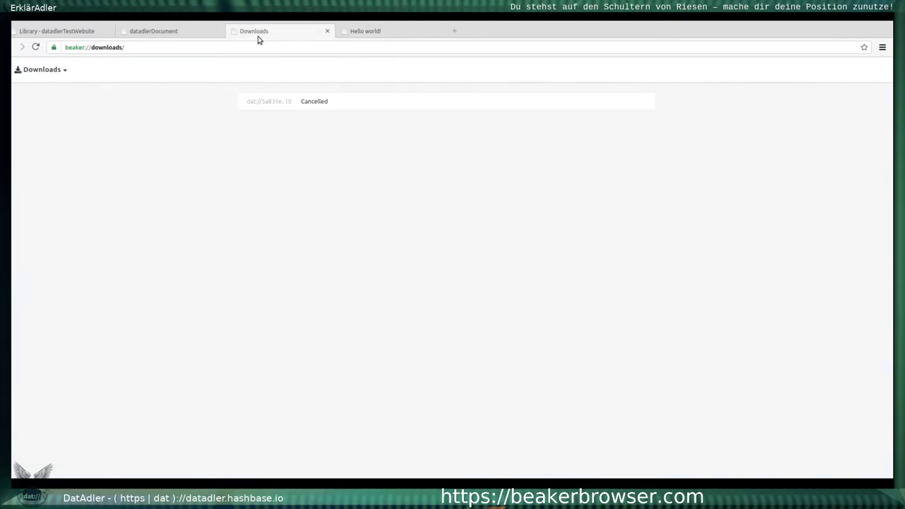
{"action": "left_click", "coordinate": [170, 33]}
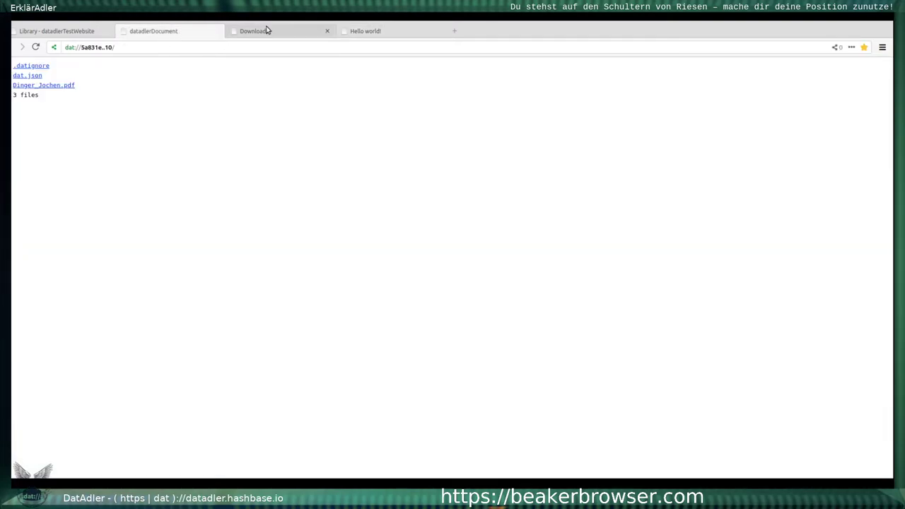
{"action": "left_click", "coordinate": [73, 30]}
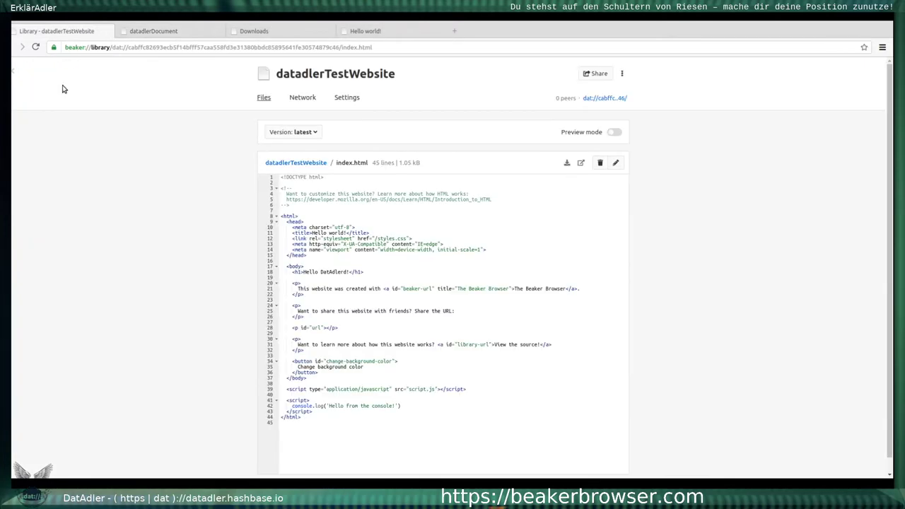
Open the ogerly-datadler archive from the library and look through the start page of its website
{"action": "left_click", "coordinate": [15, 71]}
{"action": "scroll", "coordinate": [196, 270], "scroll_direction": "down", "scroll_amount": 2}
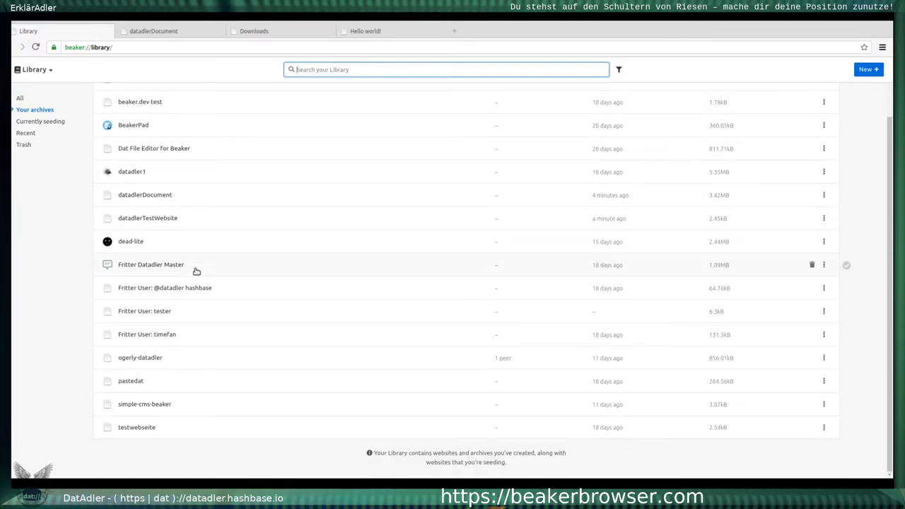
{"action": "left_click", "coordinate": [160, 361]}
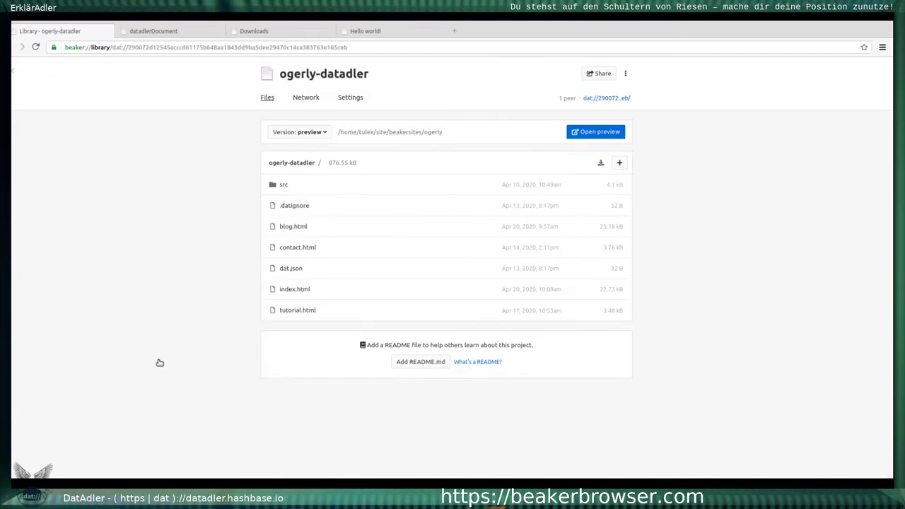
{"action": "left_click", "coordinate": [614, 100]}
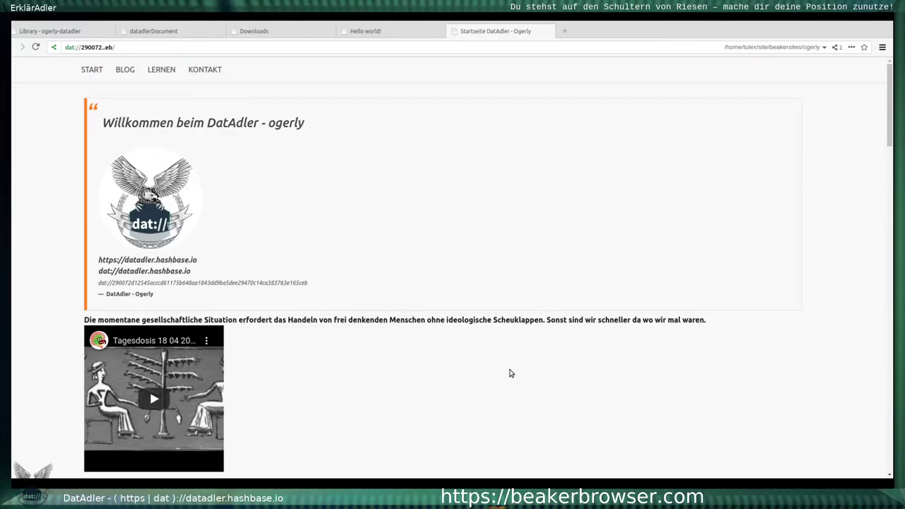
{"action": "scroll", "coordinate": [511, 373], "scroll_direction": "down", "scroll_amount": 9}
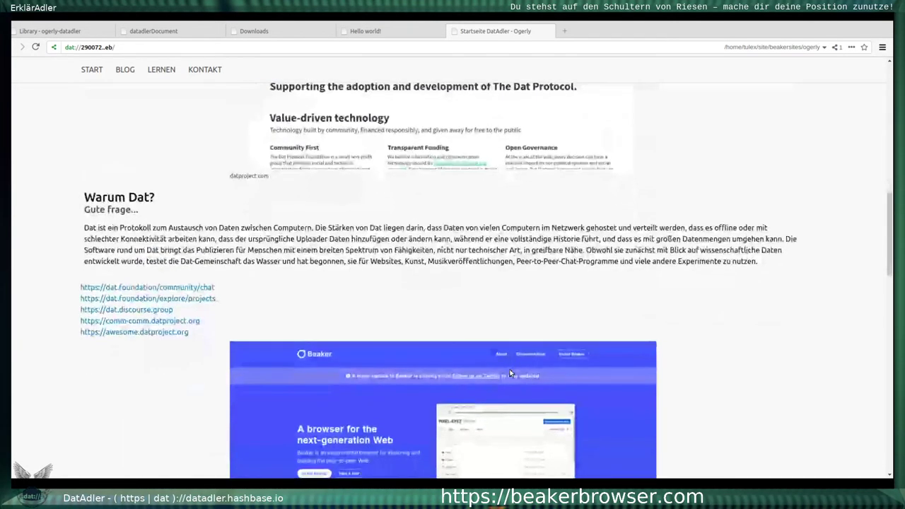
{"action": "scroll", "coordinate": [511, 373], "scroll_direction": "up", "scroll_amount": 4}
{"action": "scroll", "coordinate": [511, 373], "scroll_direction": "up", "scroll_amount": 5}
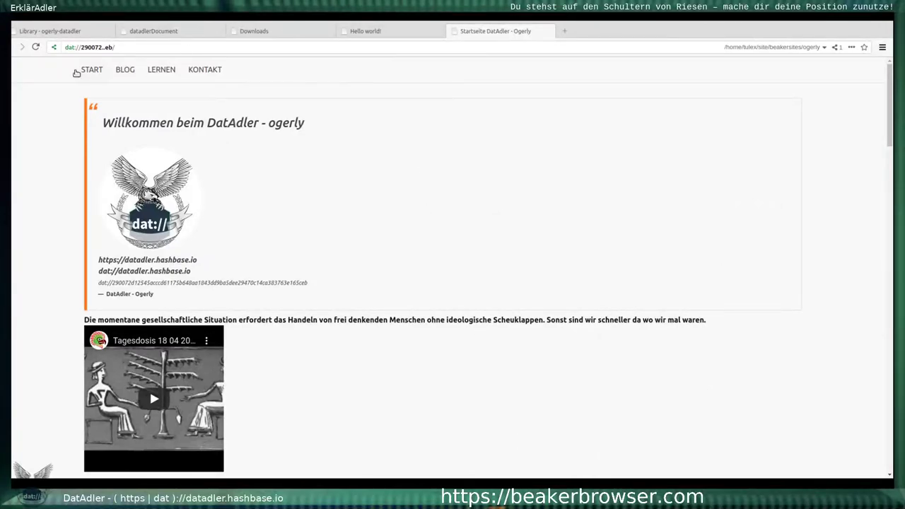
View the source of index.html in the ogerly-datadler archive and return to its file list
{"action": "left_click", "coordinate": [55, 31]}
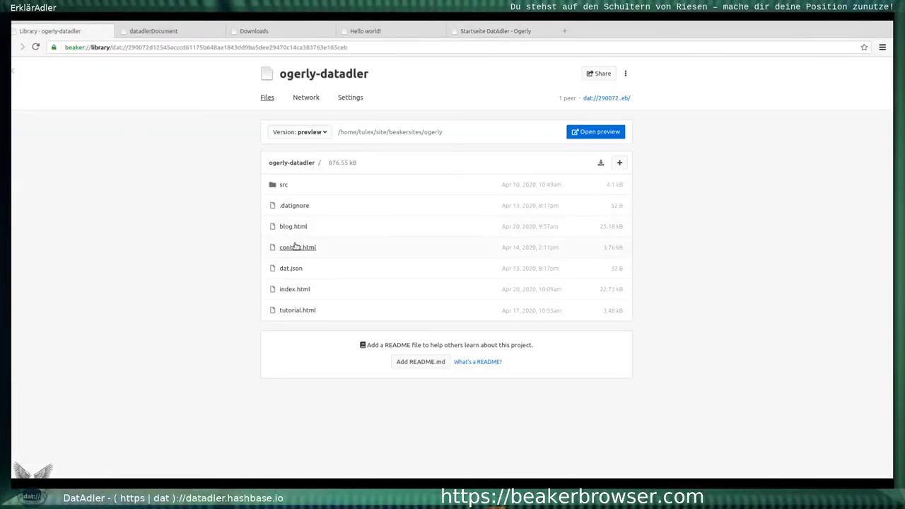
{"action": "left_click", "coordinate": [293, 289]}
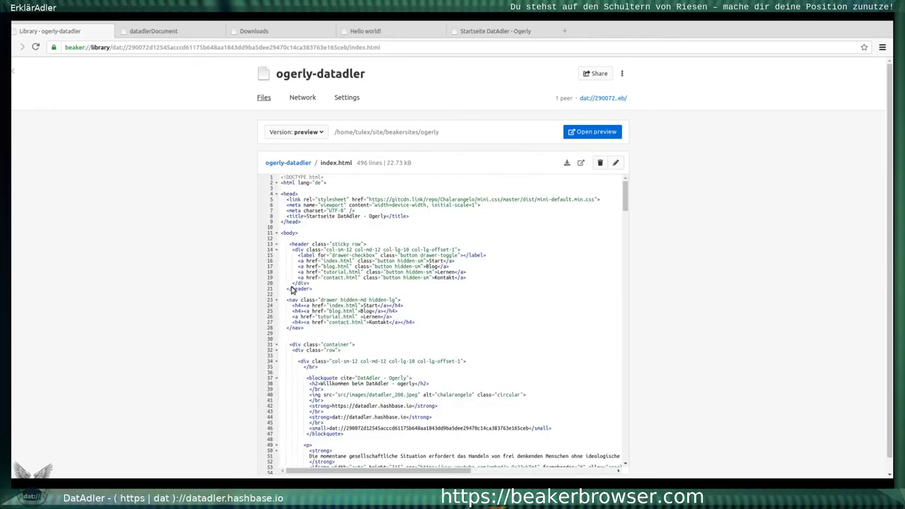
{"action": "left_click", "coordinate": [290, 163]}
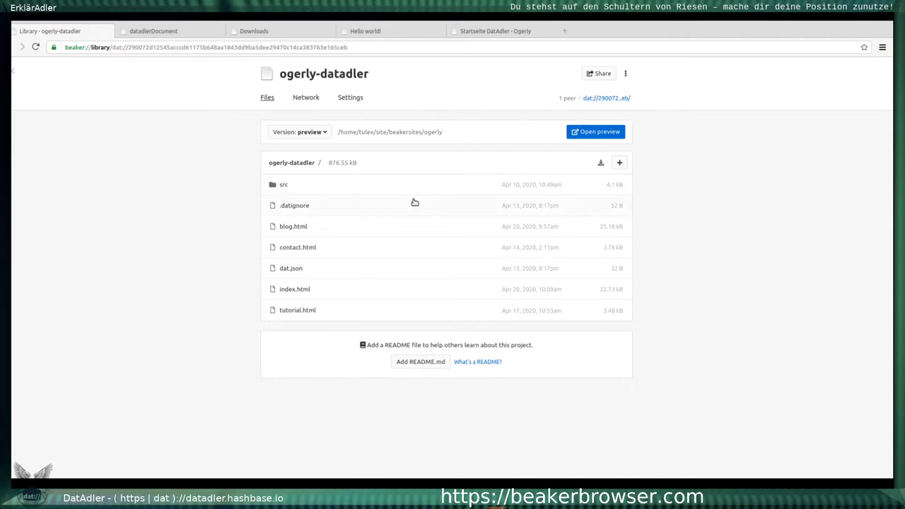
Open the ogerly-datadler website again and select its full dat:// address
{"action": "left_click", "coordinate": [608, 98]}
{"action": "left_click", "coordinate": [455, 47]}
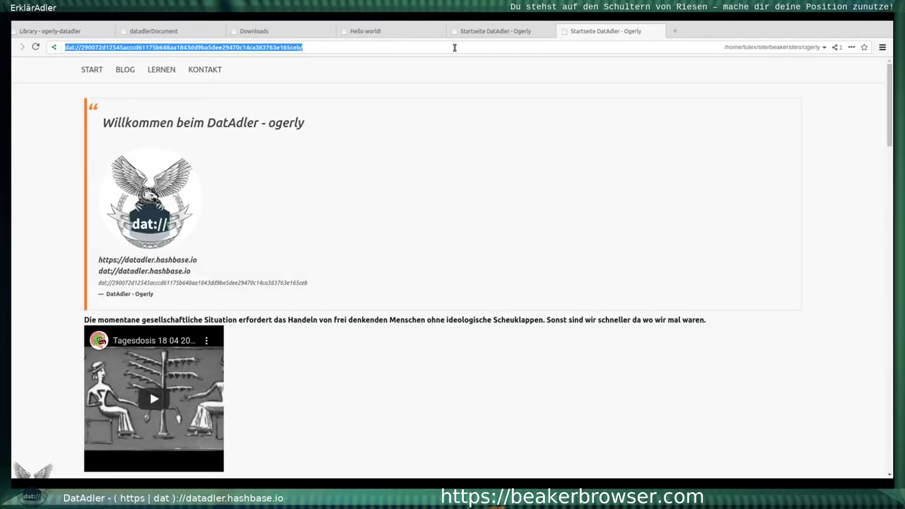
{"action": "left_click_drag", "start_coordinate": [309, 282], "coordinate": [92, 286]}
{"action": "left_click_drag", "start_coordinate": [356, 247], "coordinate": [357, 260]}
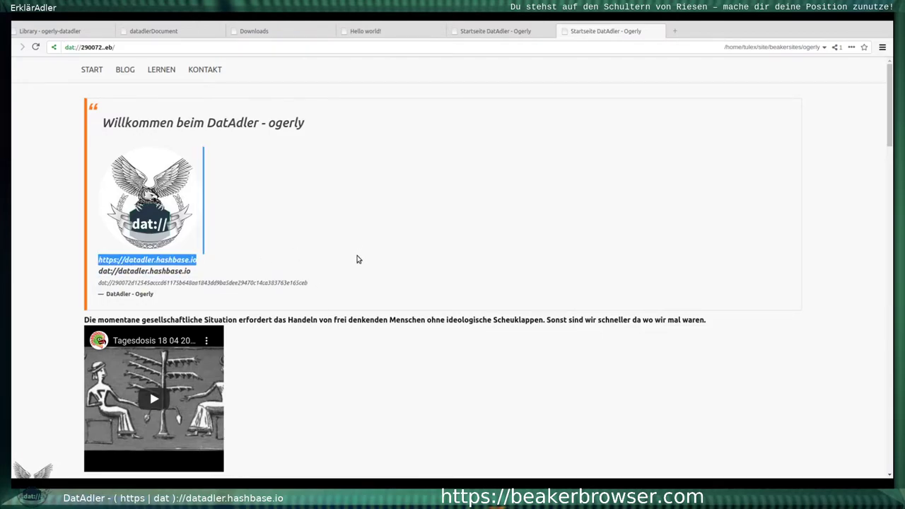
{"action": "left_click", "coordinate": [313, 289]}
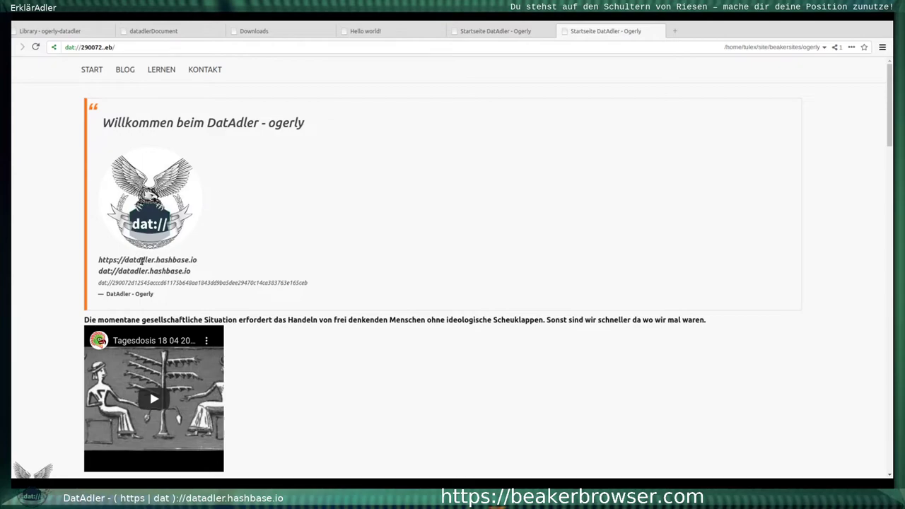
{"action": "left_click_drag", "start_coordinate": [317, 285], "coordinate": [97, 293]}
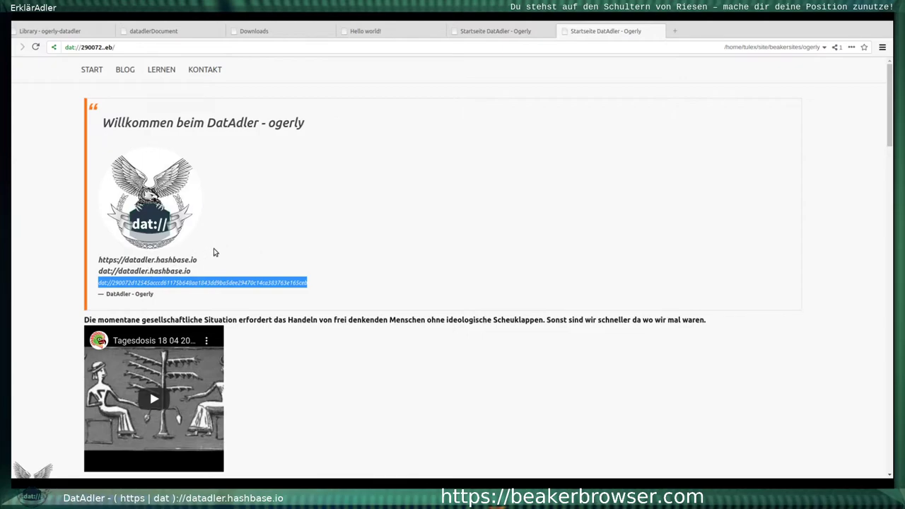
{"action": "triple_click", "coordinate": [224, 281]}
Look back through the open website, Downloads and datadlerDocument pages, then return to the library's archive list and show the options for creating a new project
{"action": "left_click", "coordinate": [488, 35]}
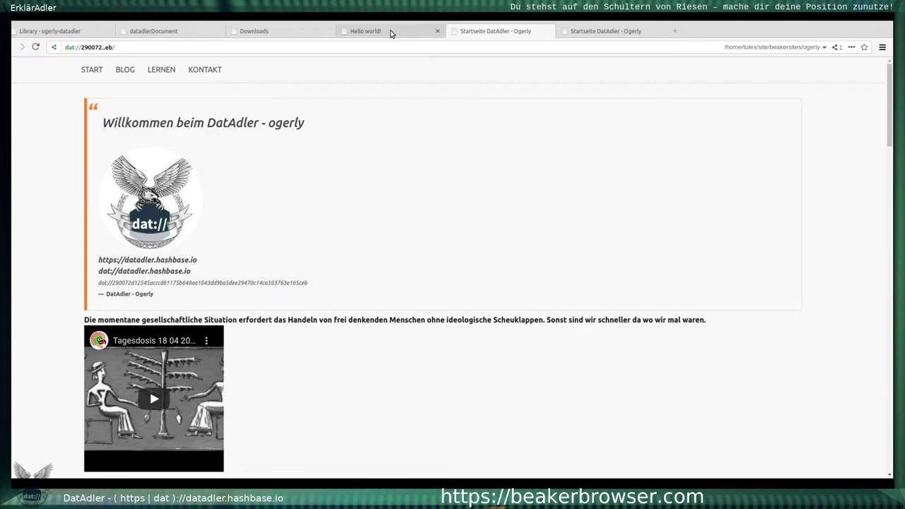
{"action": "left_click", "coordinate": [391, 32]}
{"action": "left_click", "coordinate": [287, 32]}
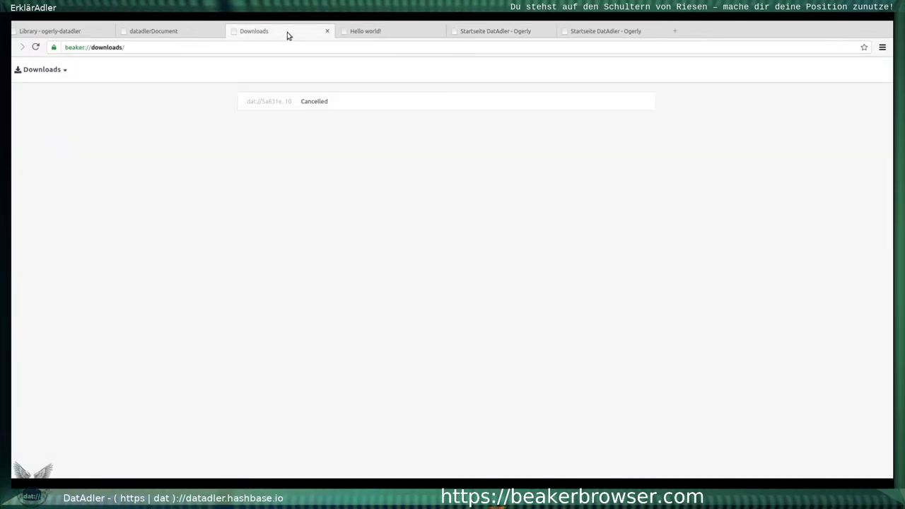
{"action": "left_click", "coordinate": [180, 31]}
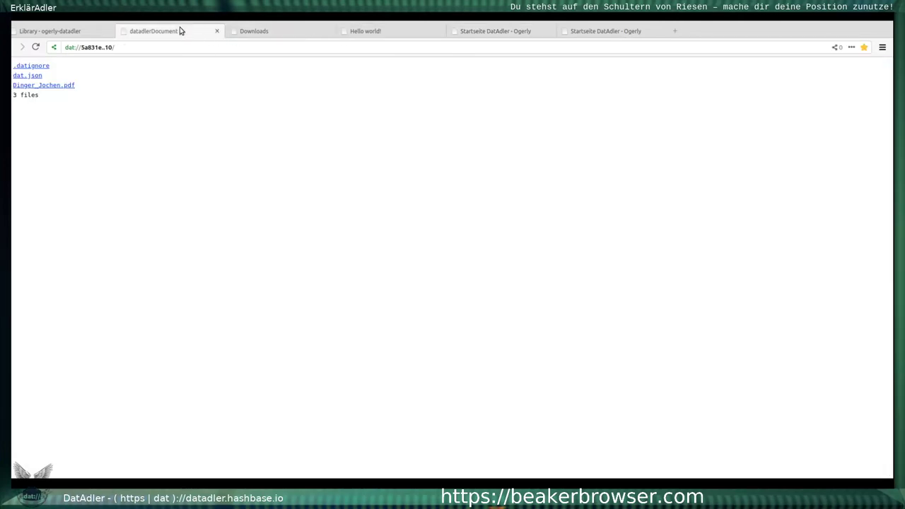
{"action": "left_click", "coordinate": [79, 34]}
{"action": "left_click", "coordinate": [14, 70]}
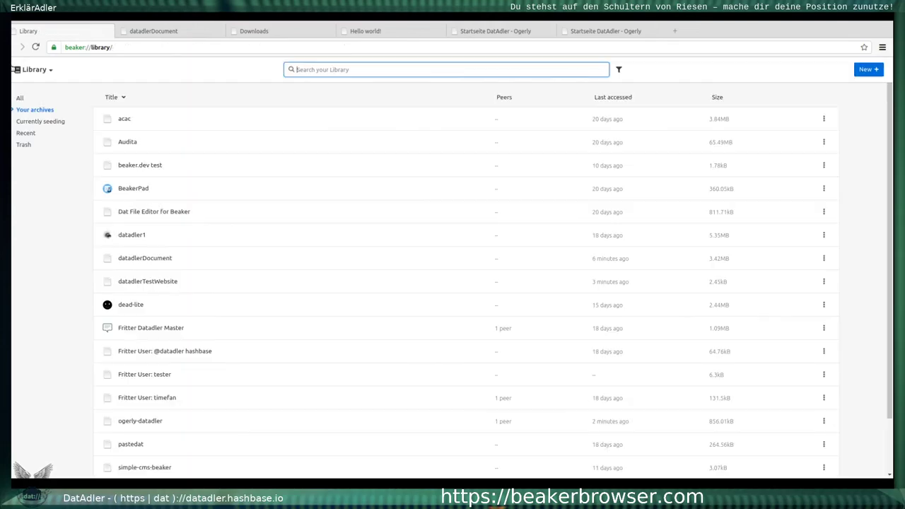
{"action": "left_click", "coordinate": [867, 70]}
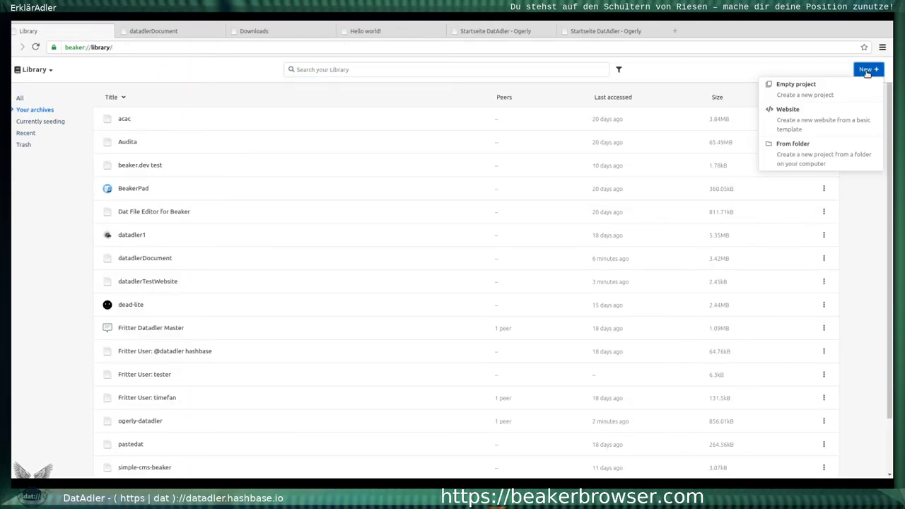